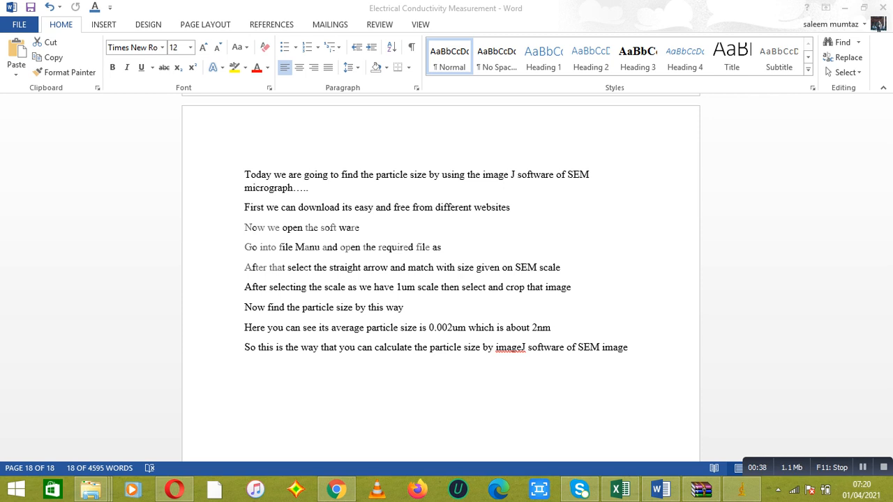
Switch to Chrome and examine the ImageJ download page address and the downloaded ij153-win-java8.zip archive.
{"action": "mouse_move", "coordinate": [337, 490]}
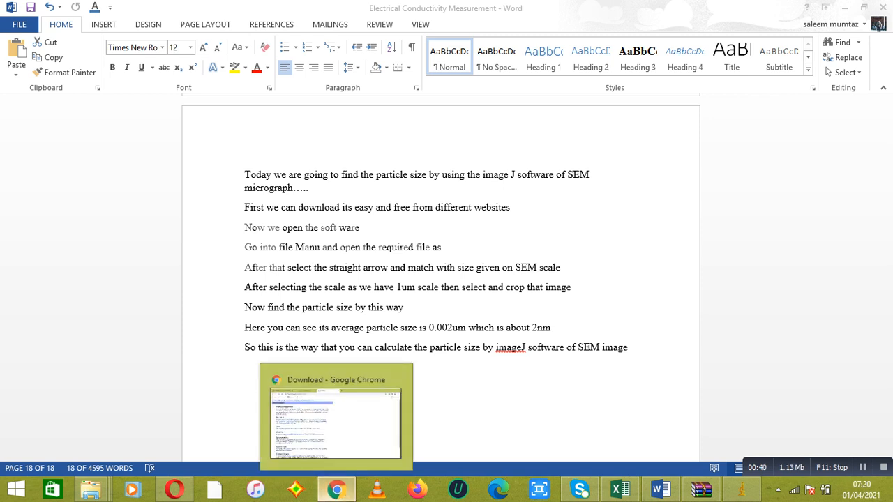
{"action": "left_click", "coordinate": [336, 419]}
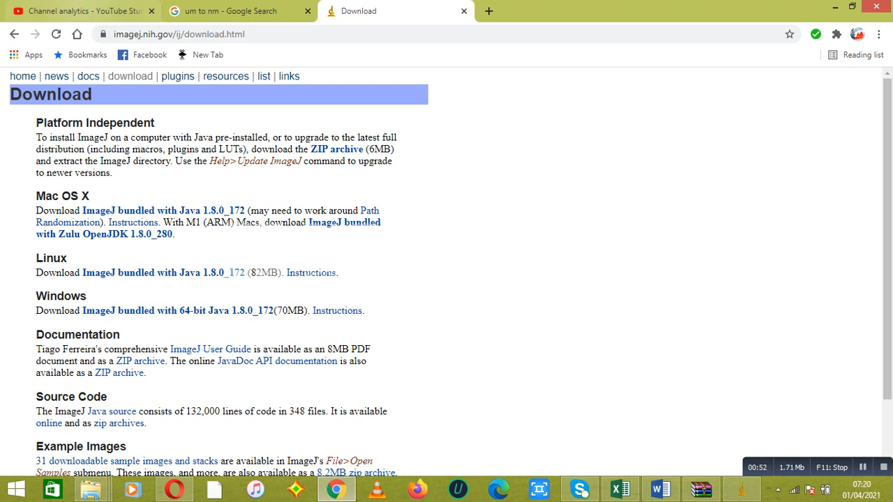
{"action": "left_click", "coordinate": [194, 34]}
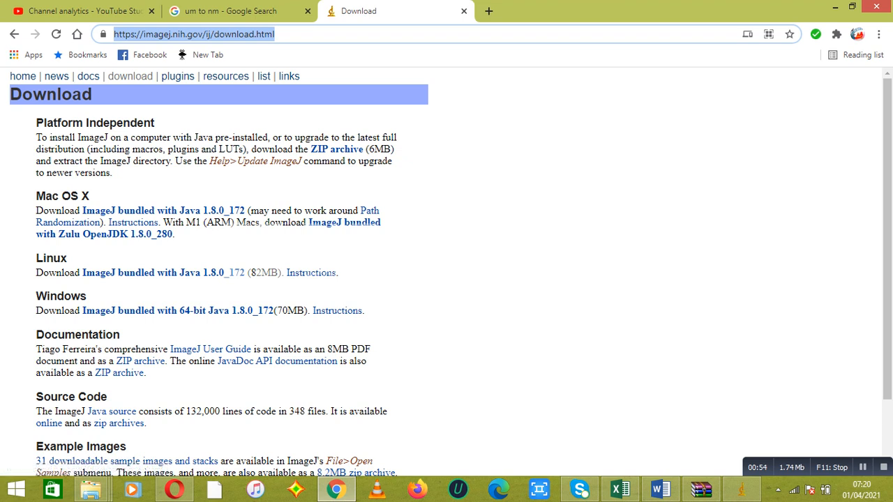
{"action": "left_click", "coordinate": [701, 490]}
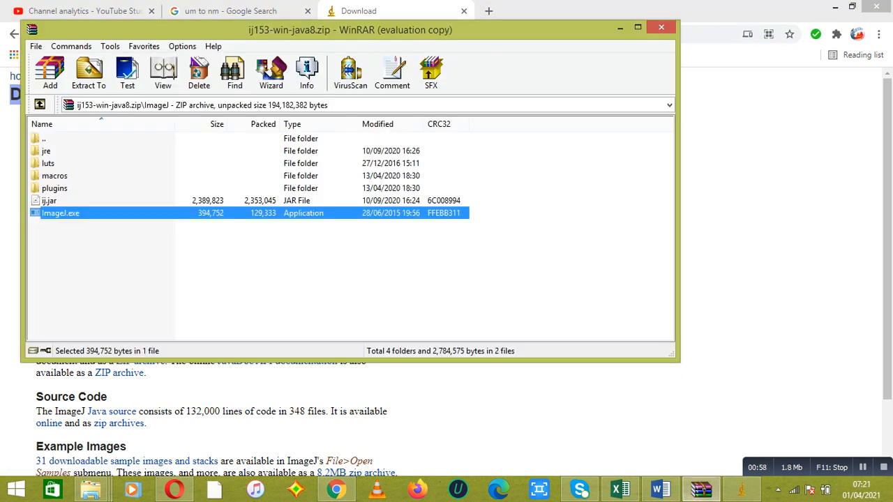
{"action": "left_click", "coordinate": [620, 27]}
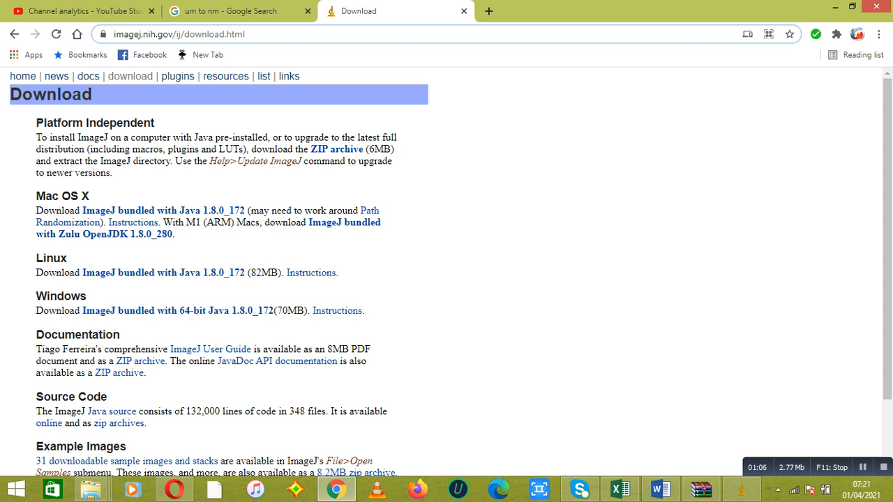
Return to the Word notes and review the lines about downloading and opening the software.
{"action": "left_click", "coordinate": [836, 7]}
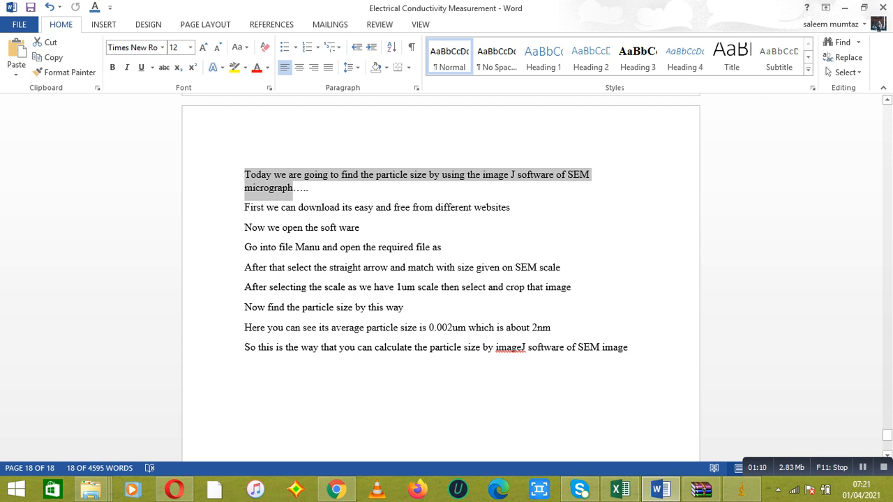
{"action": "left_click_drag", "start_coordinate": [245, 209], "coordinate": [502, 222]}
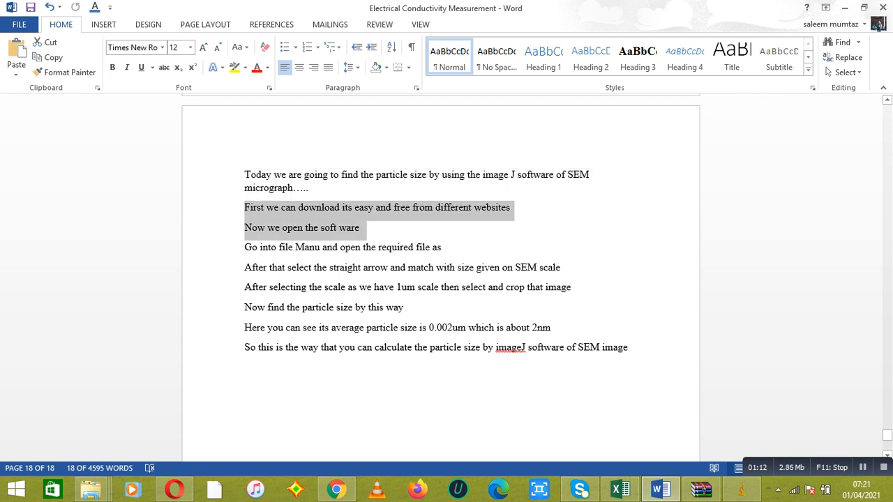
{"action": "left_click", "coordinate": [351, 228]}
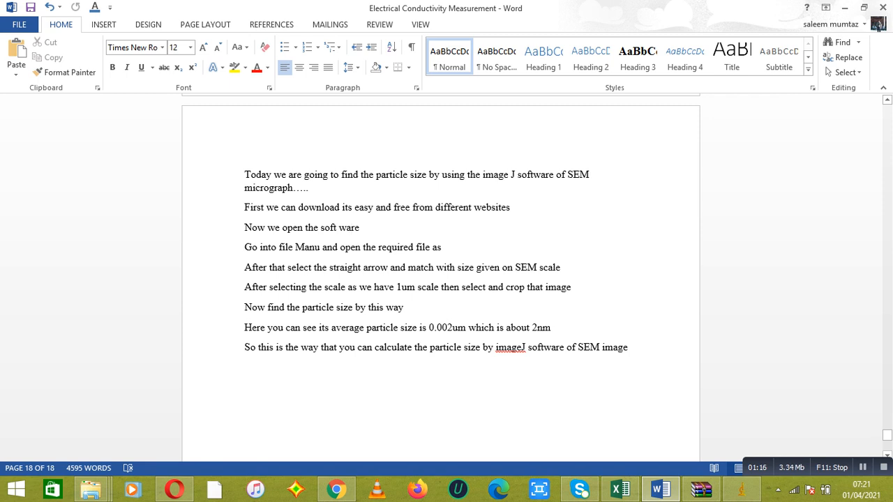
Switch to ImageJ, open the SEM image Fig. 3a from the JCPS folder, and place the main window above the image.
{"action": "left_click", "coordinate": [741, 489]}
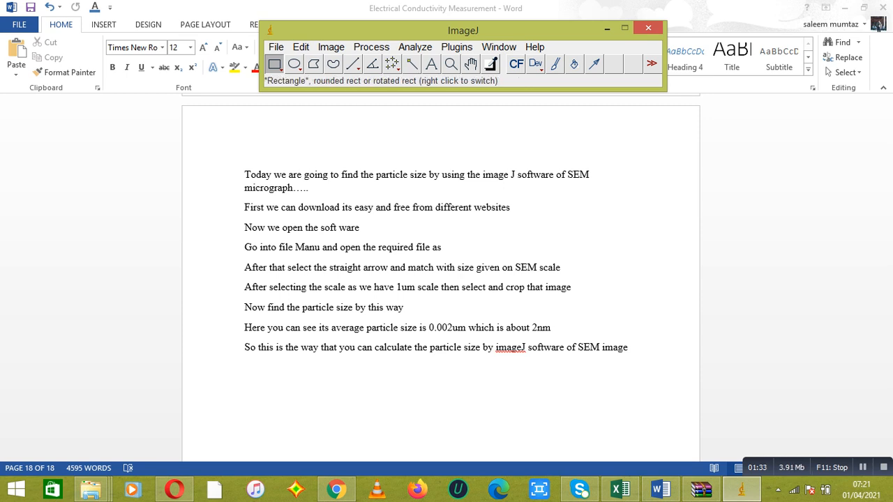
{"action": "left_click", "coordinate": [275, 47]}
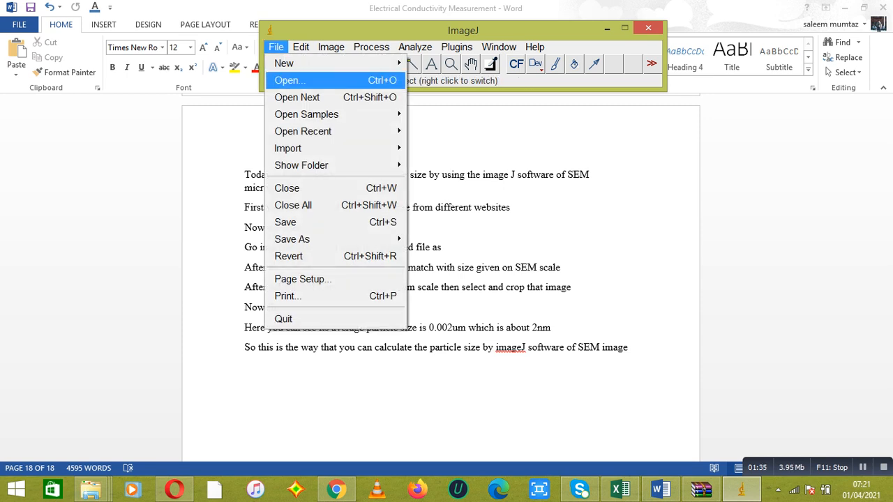
{"action": "left_click", "coordinate": [297, 80]}
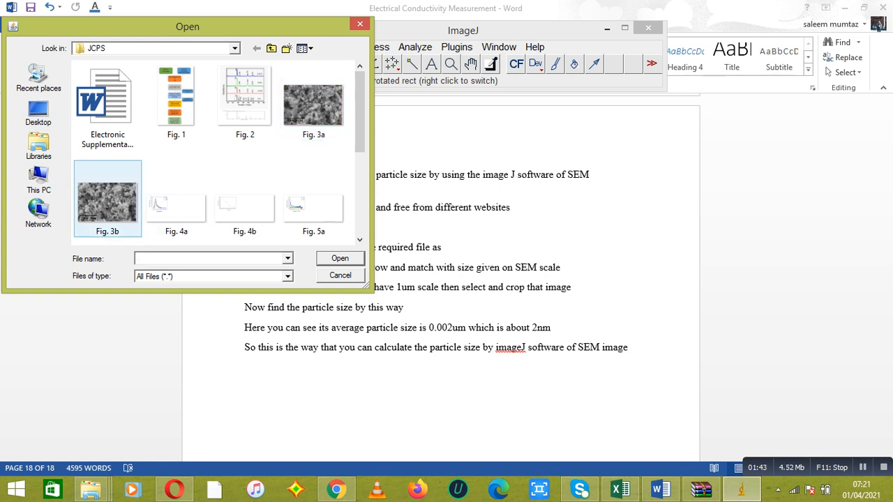
{"action": "left_click", "coordinate": [313, 105]}
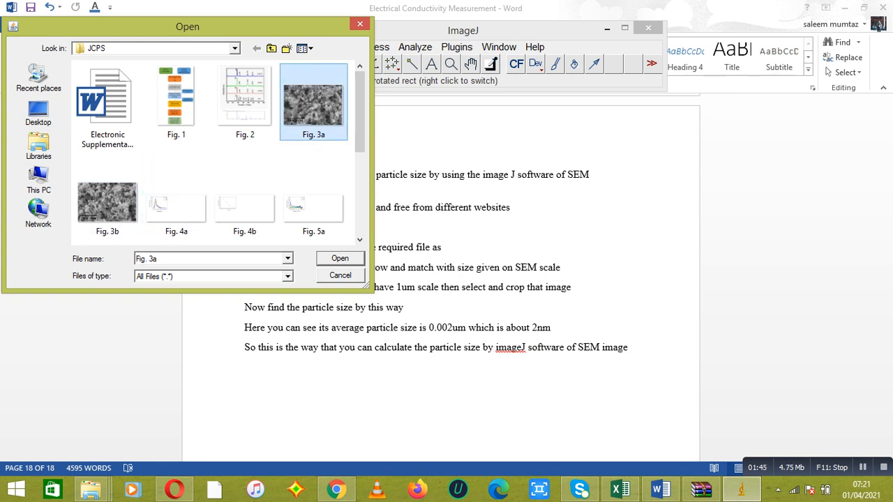
{"action": "left_click", "coordinate": [340, 258]}
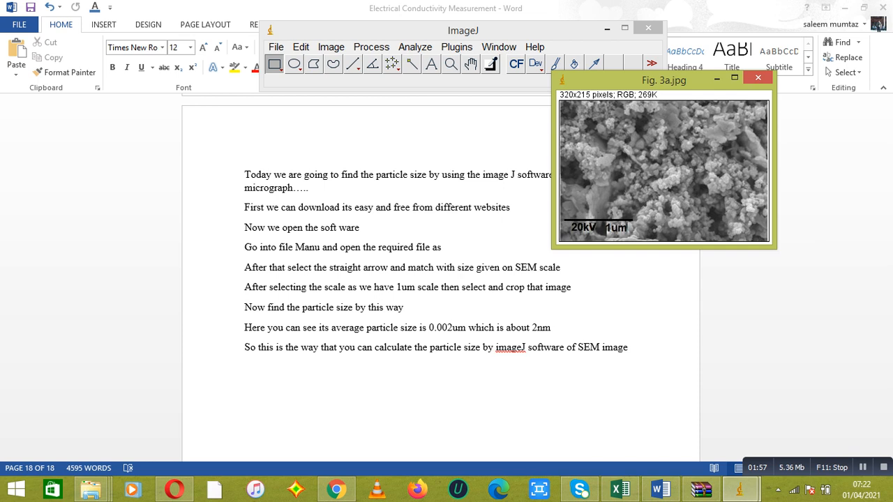
{"action": "left_click_drag", "start_coordinate": [664, 80], "coordinate": [663, 81]}
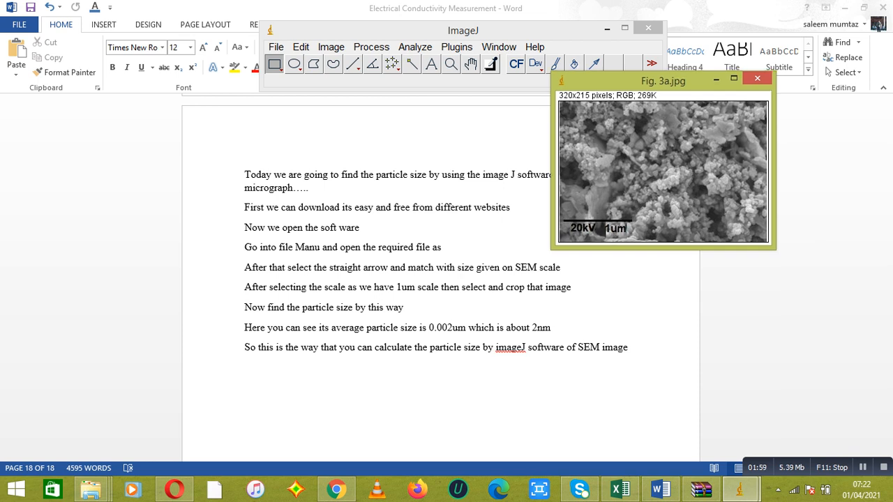
{"action": "left_click_drag", "start_coordinate": [503, 31], "coordinate": [687, 12]}
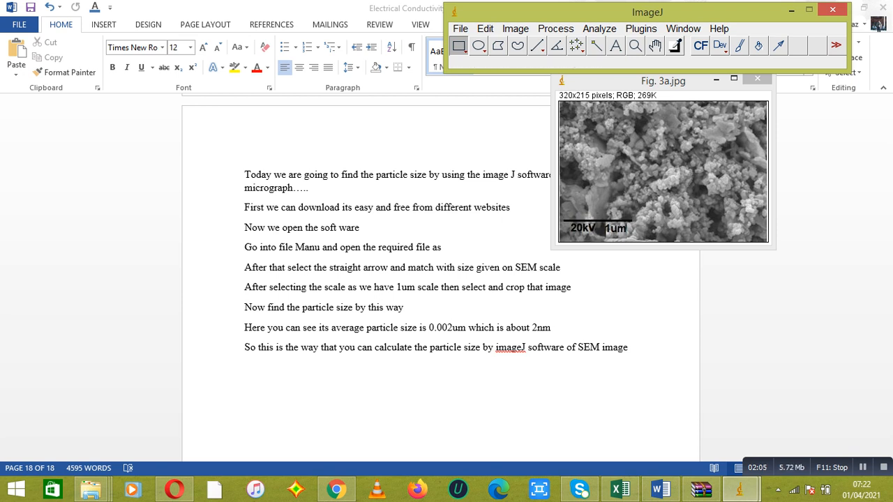
Draw a straight line about 106 pixels long along the 1um scale bar of the micrograph.
{"action": "left_click", "coordinate": [538, 46]}
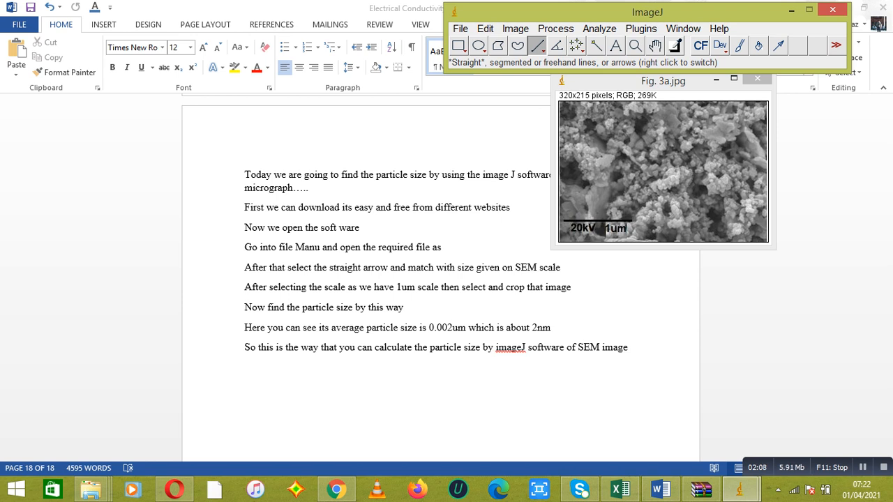
{"action": "double_click", "coordinate": [538, 45]}
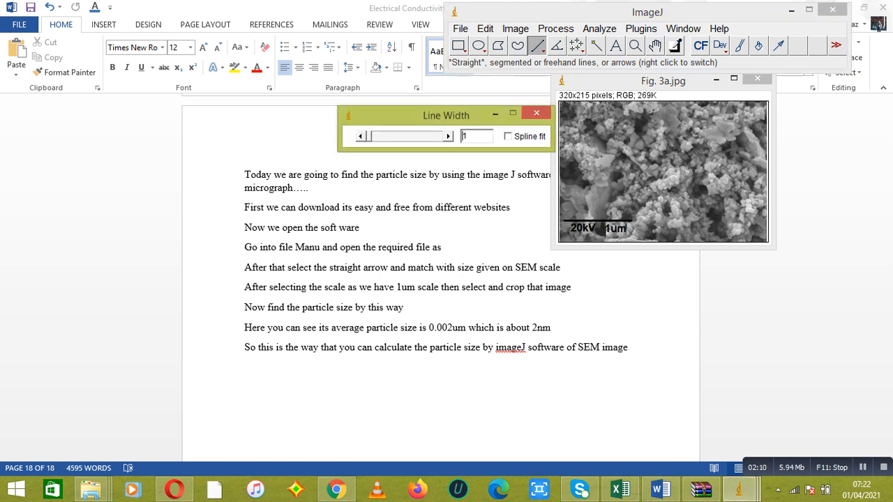
{"action": "left_click", "coordinate": [537, 113]}
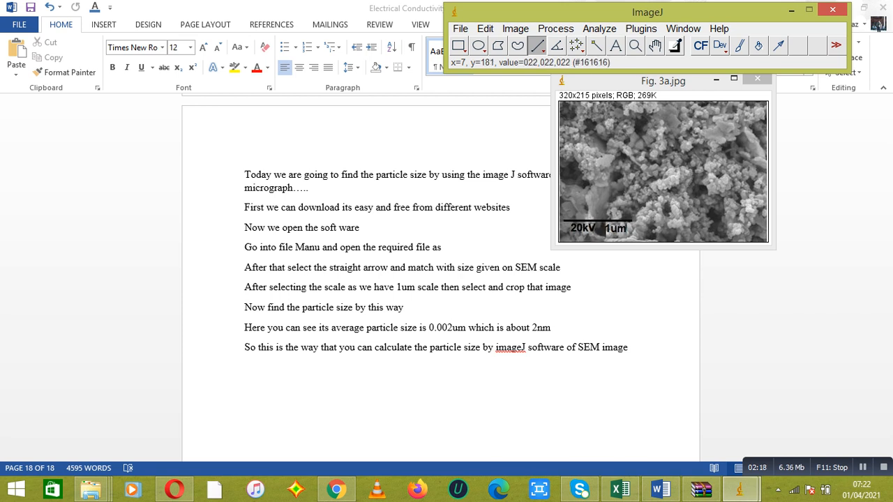
{"action": "left_click_drag", "start_coordinate": [563, 220], "coordinate": [633, 221]}
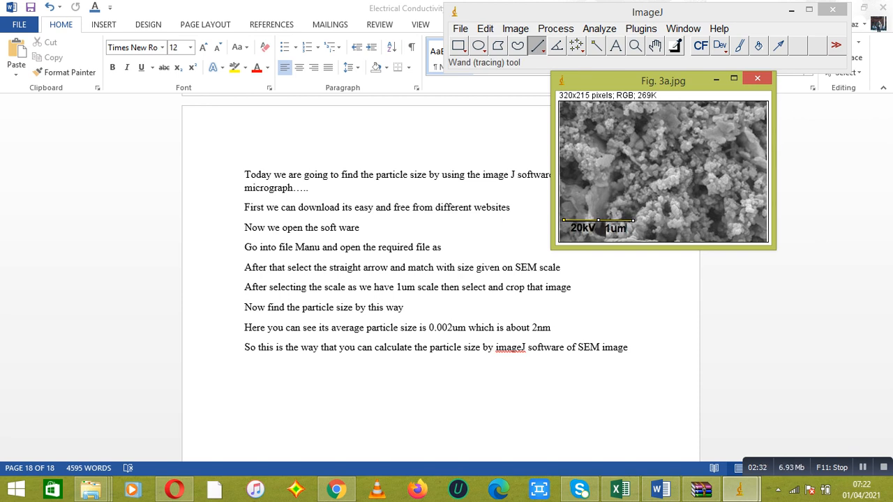
Set the image scale from the drawn line with a known distance of 1 and um as the unit of length.
{"action": "left_click", "coordinate": [600, 29]}
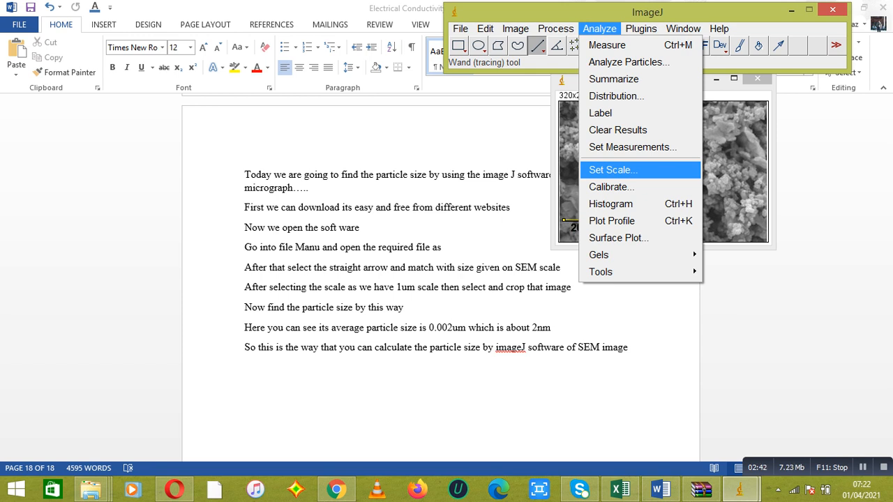
{"action": "left_click", "coordinate": [624, 171]}
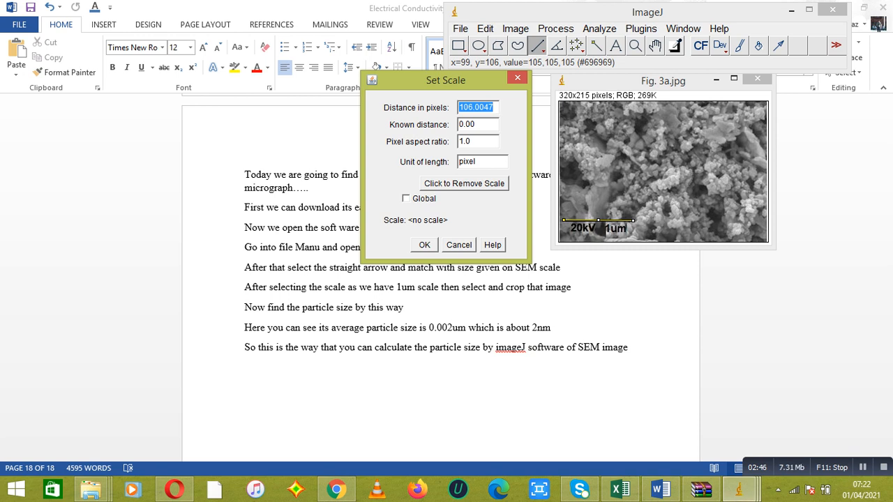
{"action": "key", "text": "Tab"}
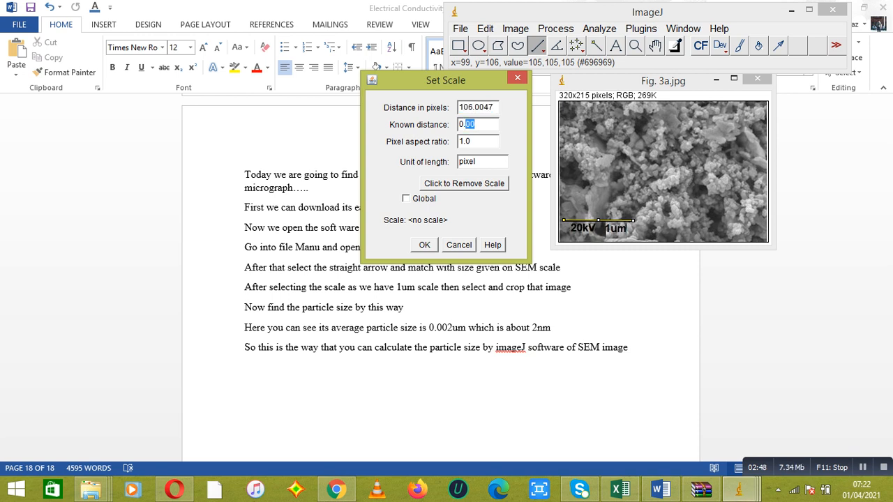
{"action": "left_click", "coordinate": [476, 125]}
{"action": "key", "text": "BackSpace"}
{"action": "key", "text": "BackSpace"}
{"action": "key", "text": "BackSpace"}
{"action": "key", "text": "BackSpace"}
{"action": "type", "text": "1"}
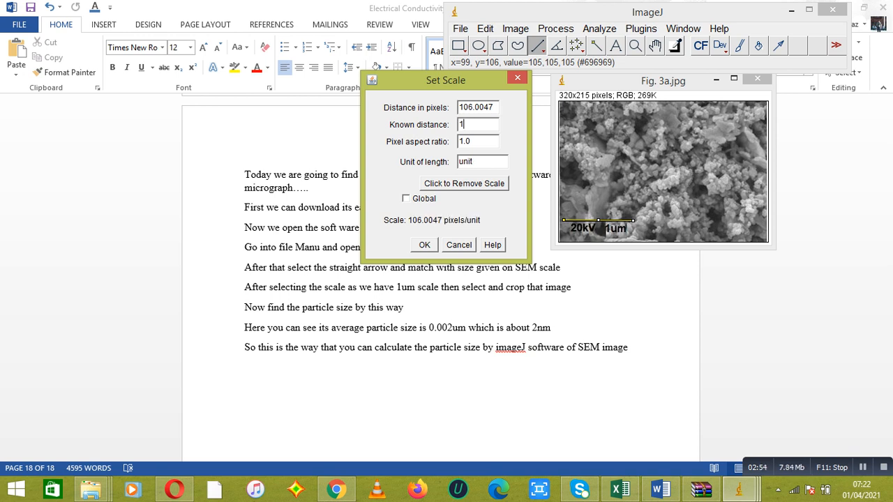
{"action": "key", "text": "Tab"}
{"action": "key", "text": "Tab"}
{"action": "type", "text": "um"}
{"action": "key", "text": "Return"}
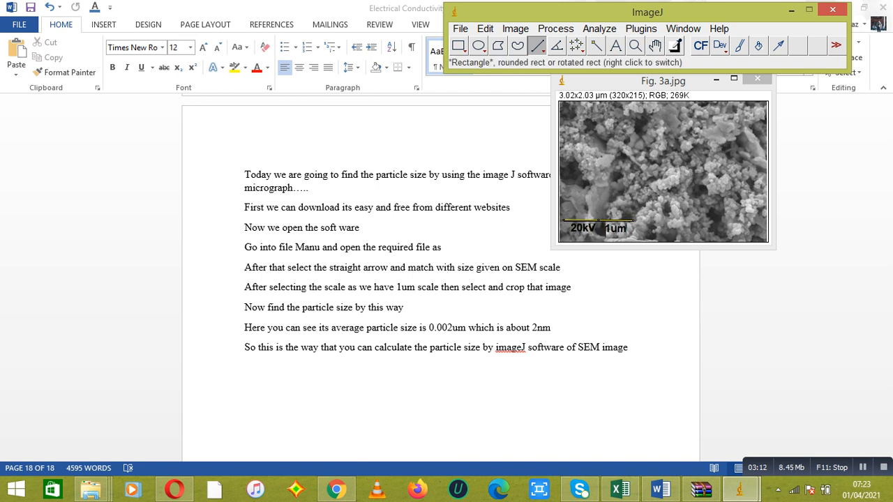
Select a rectangle of about 313 by 213 pixels covering nearly the whole micrograph and crop the image to it.
{"action": "left_click", "coordinate": [459, 45]}
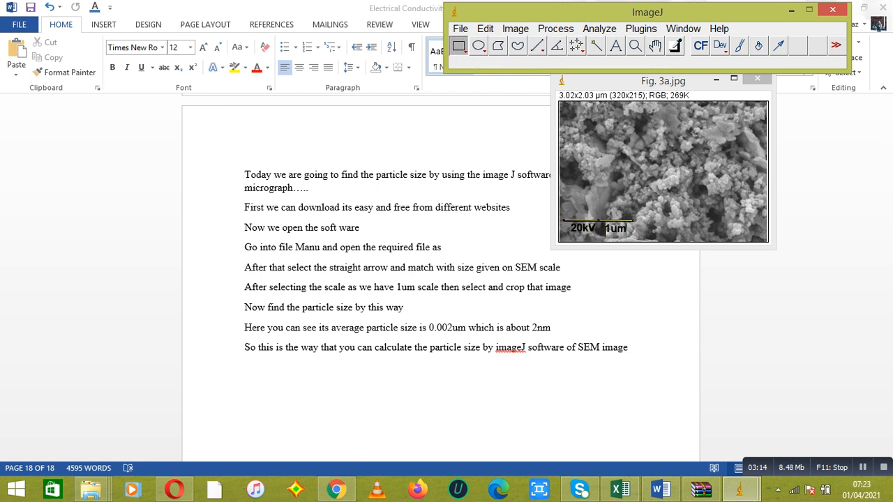
{"action": "left_click_drag", "start_coordinate": [561, 103], "coordinate": [767, 241]}
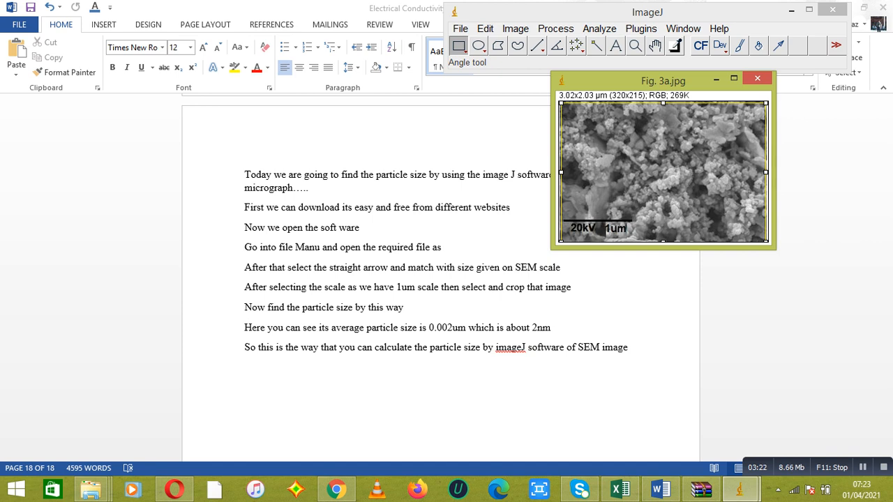
{"action": "left_click", "coordinate": [515, 28]}
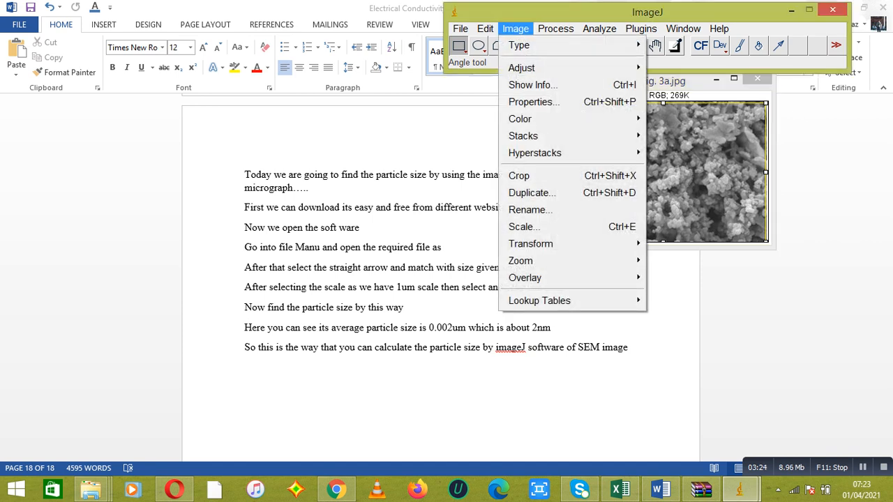
{"action": "left_click", "coordinate": [523, 175]}
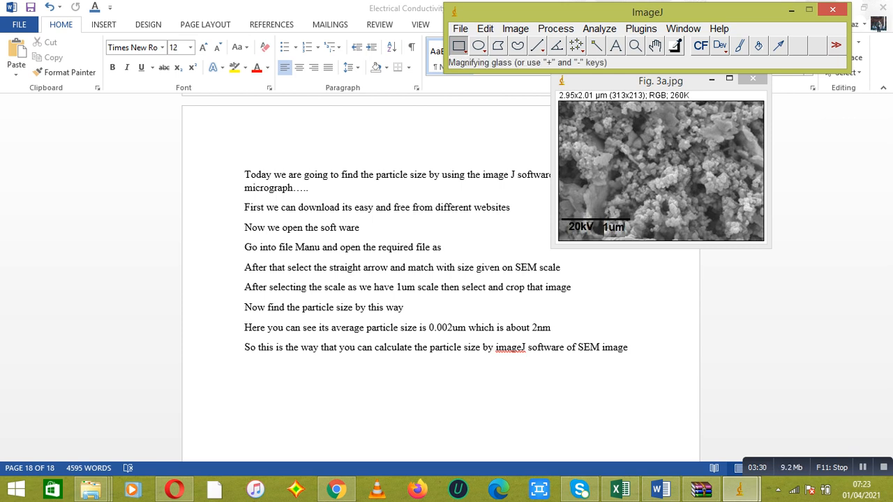
Try to run Analyze Particles on the cropped RGB micrograph.
{"action": "left_click", "coordinate": [599, 28]}
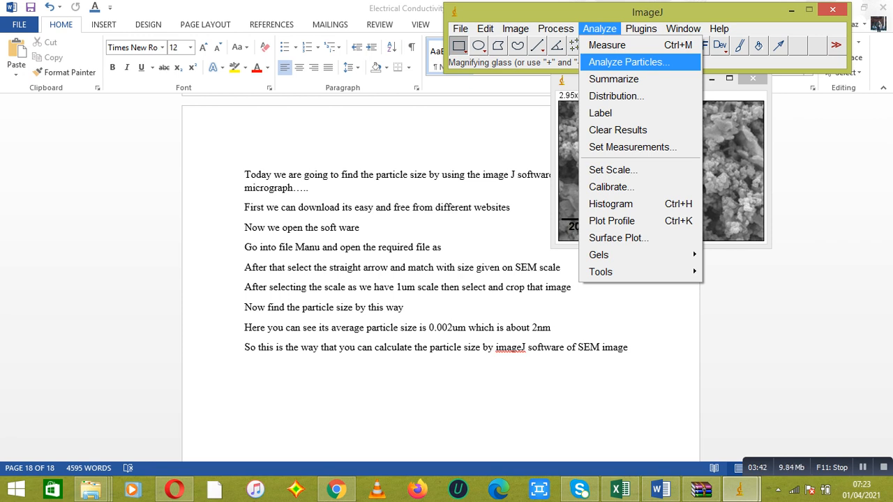
{"action": "left_click", "coordinate": [629, 62]}
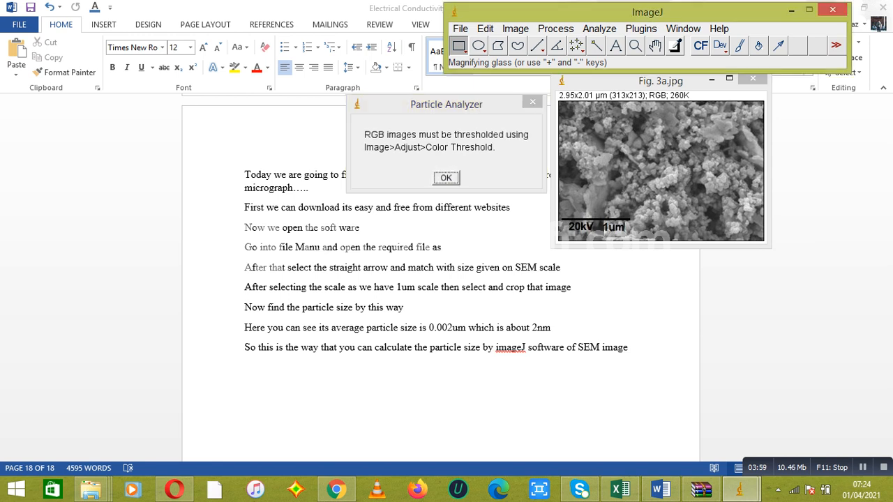
{"action": "key", "text": "Return"}
Apply a Color Threshold to the cropped micrograph using the Default thresholding method.
{"action": "left_click", "coordinate": [515, 29]}
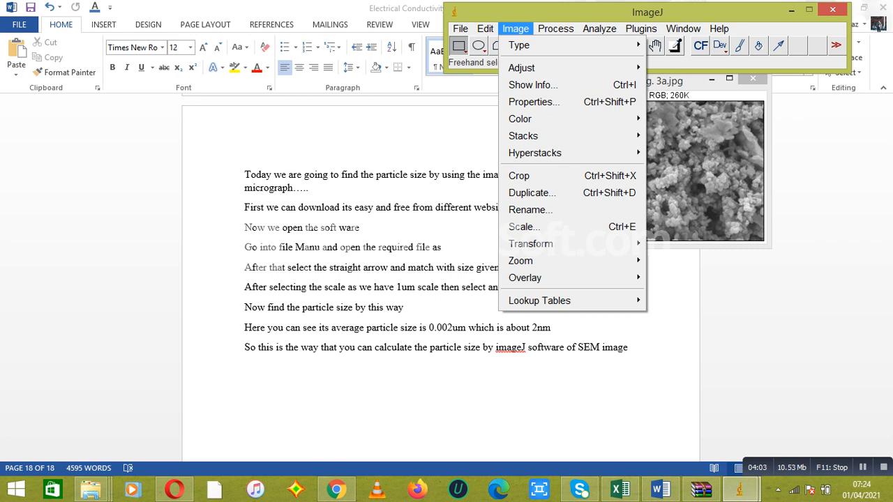
{"action": "mouse_move", "coordinate": [530, 118]}
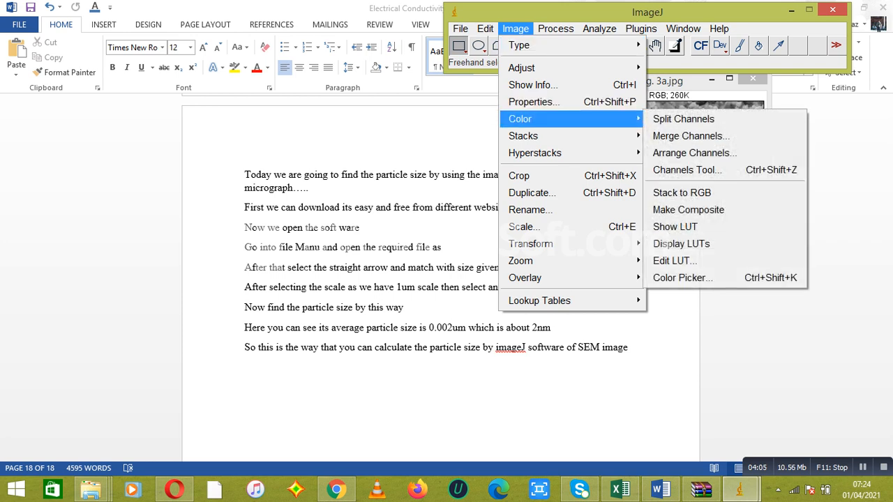
{"action": "mouse_move", "coordinate": [531, 68]}
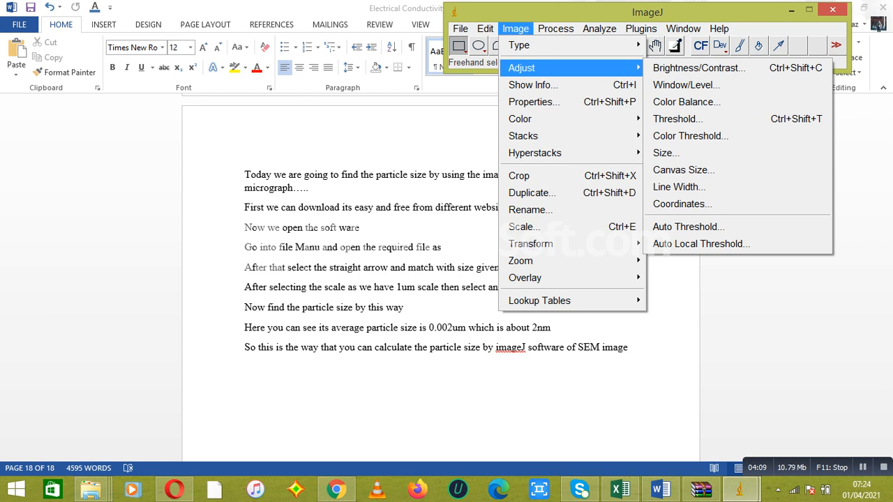
{"action": "left_click", "coordinate": [687, 136]}
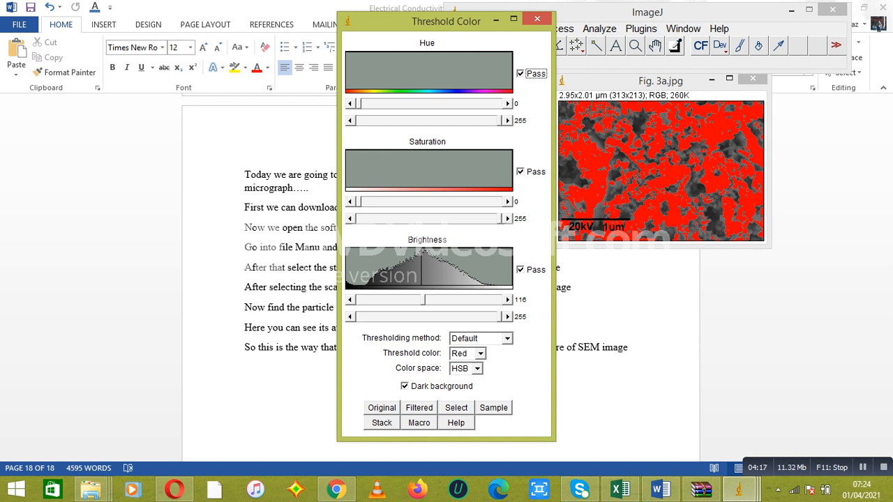
{"action": "left_click", "coordinate": [508, 339]}
{"action": "left_click", "coordinate": [476, 352]}
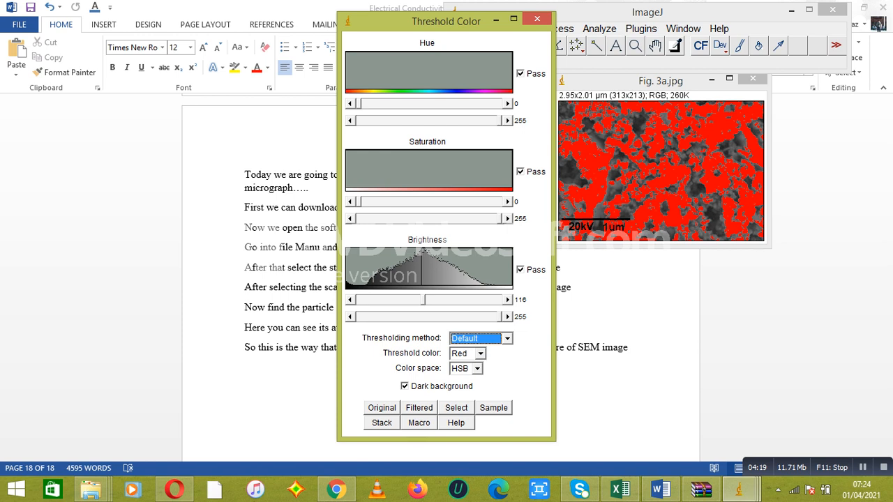
Set the color threshold to the HSB color space with Black as threshold color, trying B&W first, and close the threshold settings.
{"action": "left_click", "coordinate": [477, 369]}
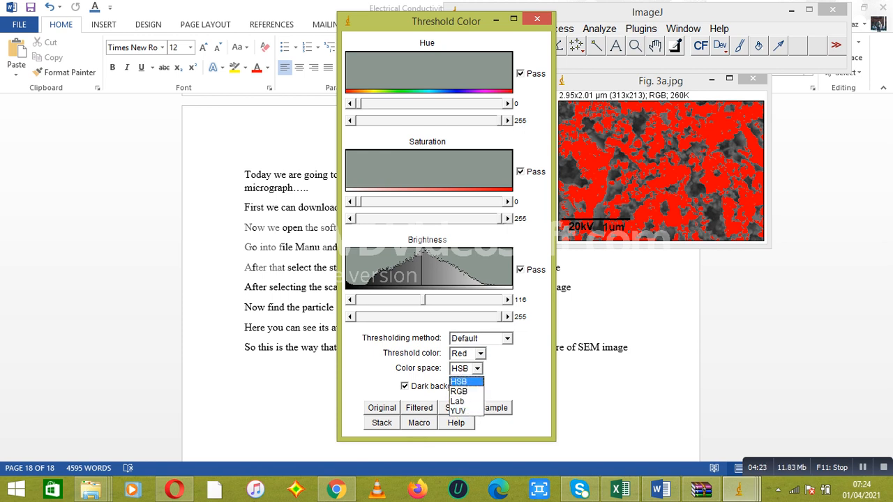
{"action": "left_click", "coordinate": [462, 381]}
{"action": "left_click", "coordinate": [480, 354]}
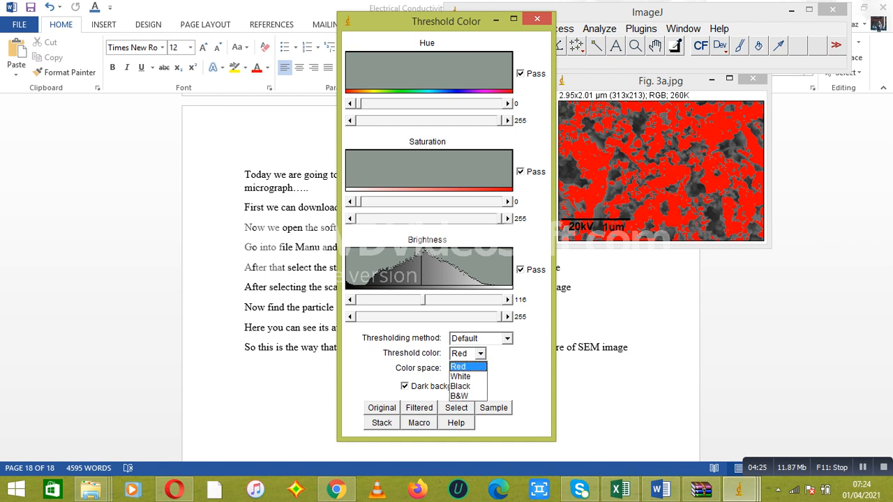
{"action": "left_click", "coordinate": [468, 396]}
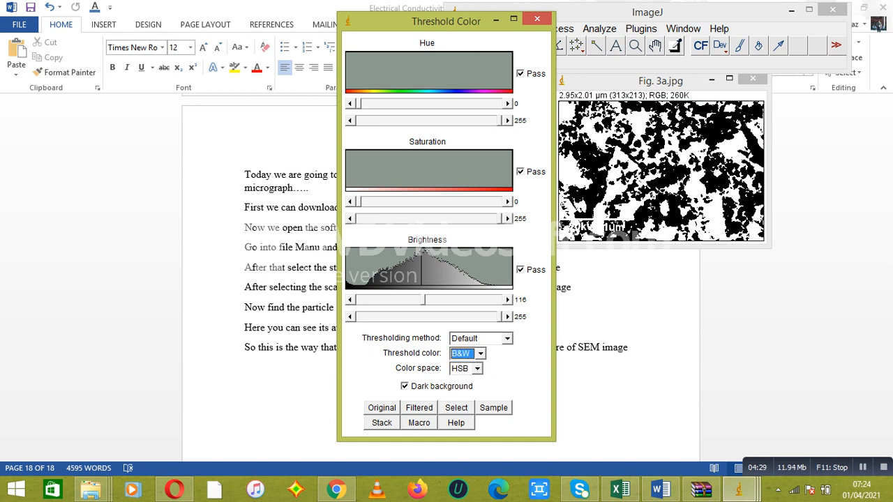
{"action": "left_click", "coordinate": [480, 354]}
{"action": "left_click", "coordinate": [467, 387]}
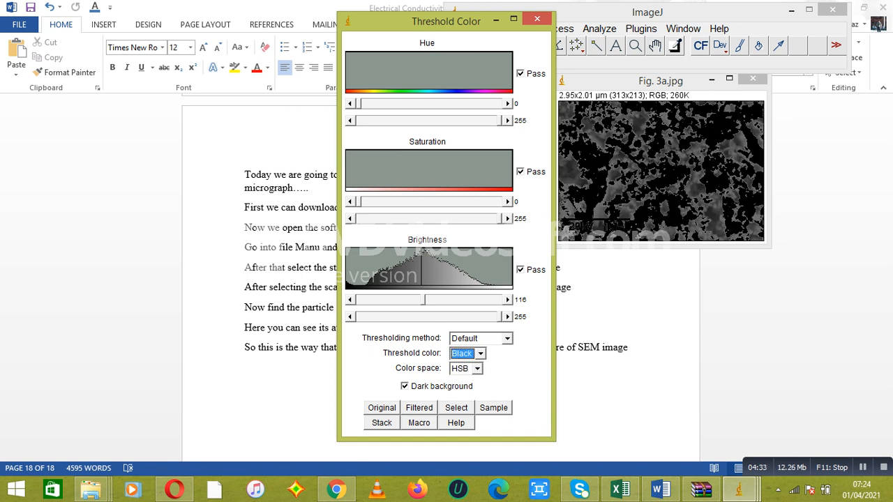
{"action": "left_click", "coordinate": [538, 19]}
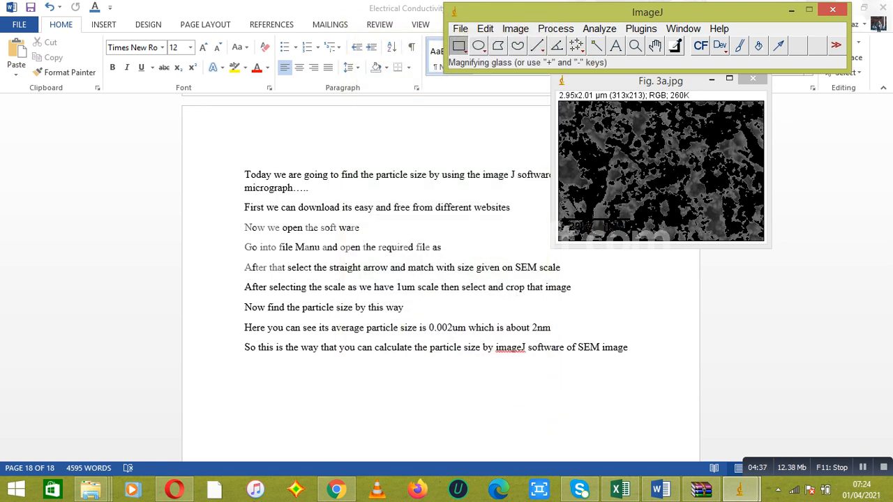
Analyze particles on the thresholded micrograph with size 0-Infinity and circularity 0.00-1.00, displaying and summarizing results with edge particles excluded.
{"action": "left_click", "coordinate": [600, 28]}
{"action": "left_click", "coordinate": [622, 61]}
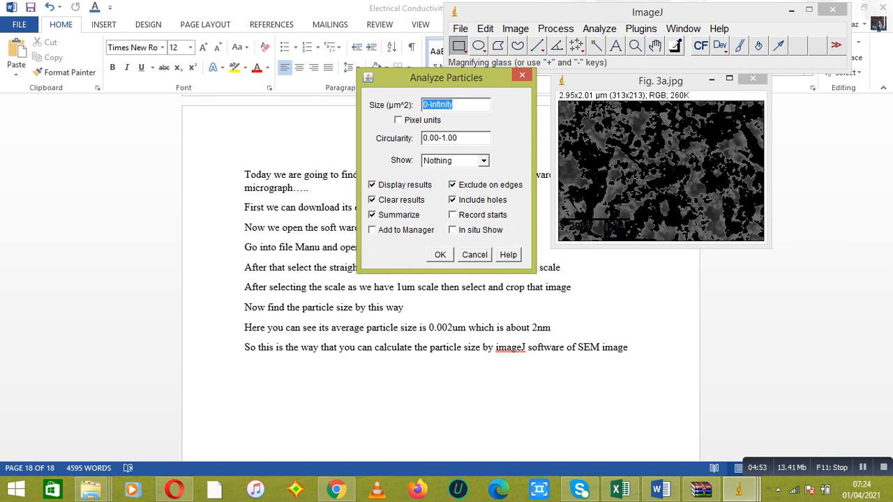
{"action": "key", "text": "Return"}
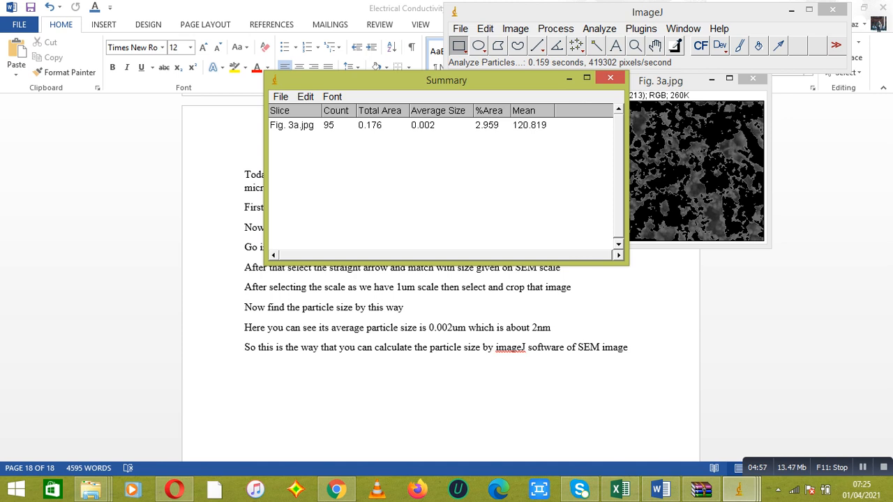
Examine the average size in the particle summary and the per-particle areas in the maximized Results table.
{"action": "left_click", "coordinate": [423, 126]}
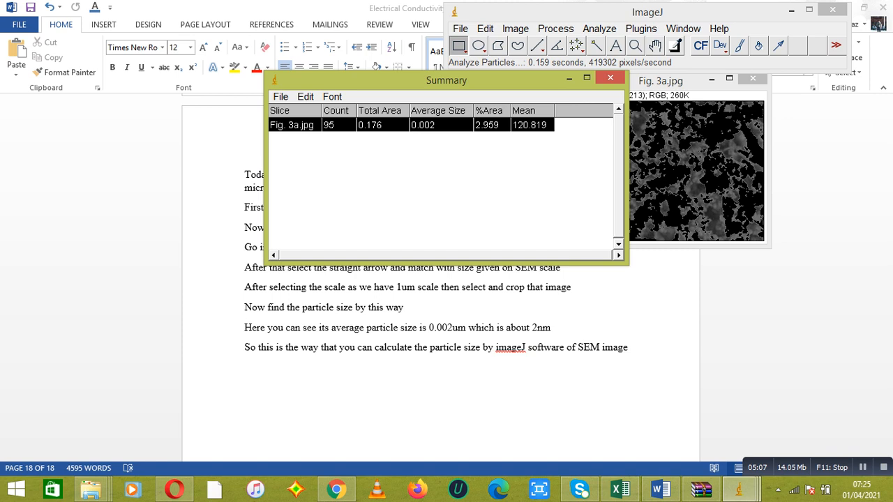
{"action": "left_click", "coordinate": [570, 79]}
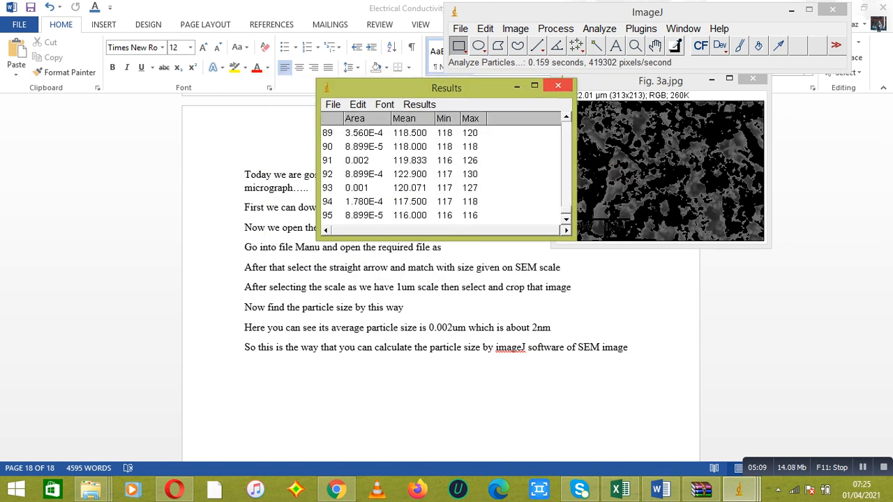
{"action": "left_click", "coordinate": [534, 85]}
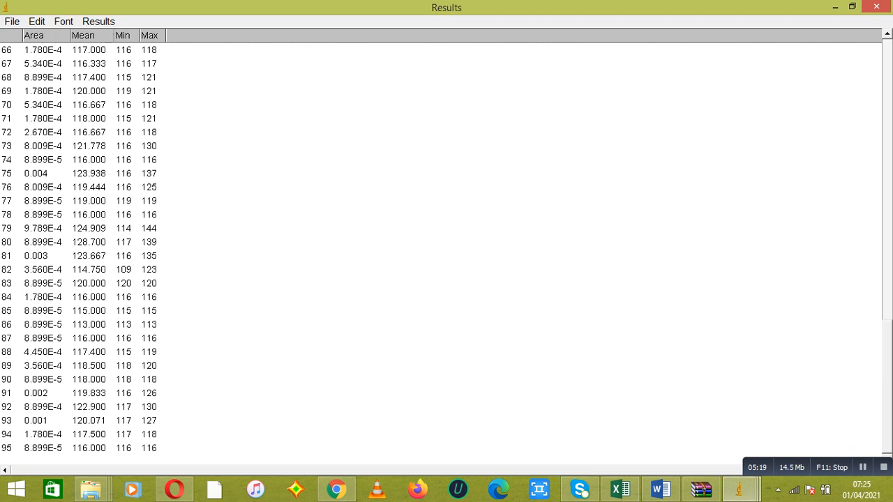
{"action": "left_click", "coordinate": [835, 7]}
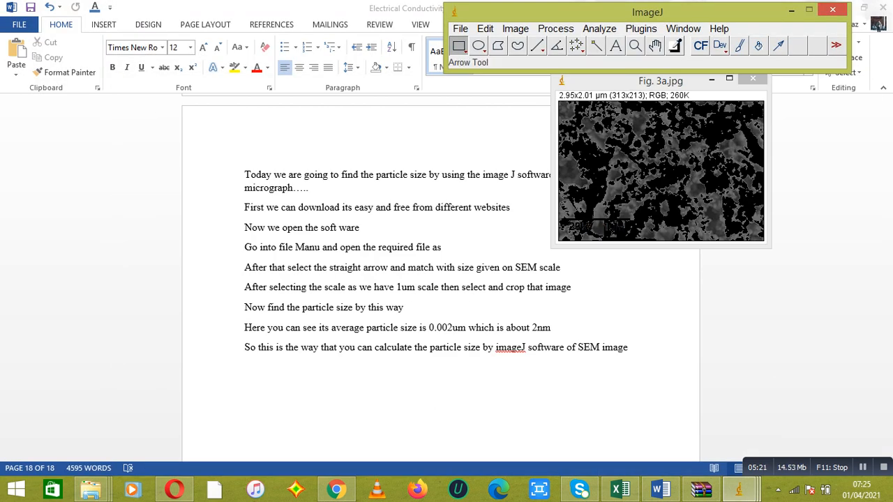
{"action": "mouse_move", "coordinate": [739, 490]}
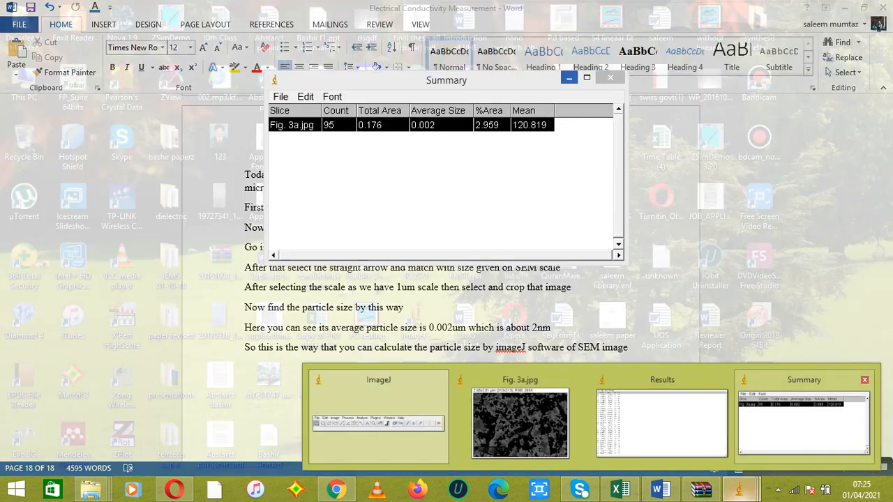
{"action": "left_click", "coordinate": [804, 422]}
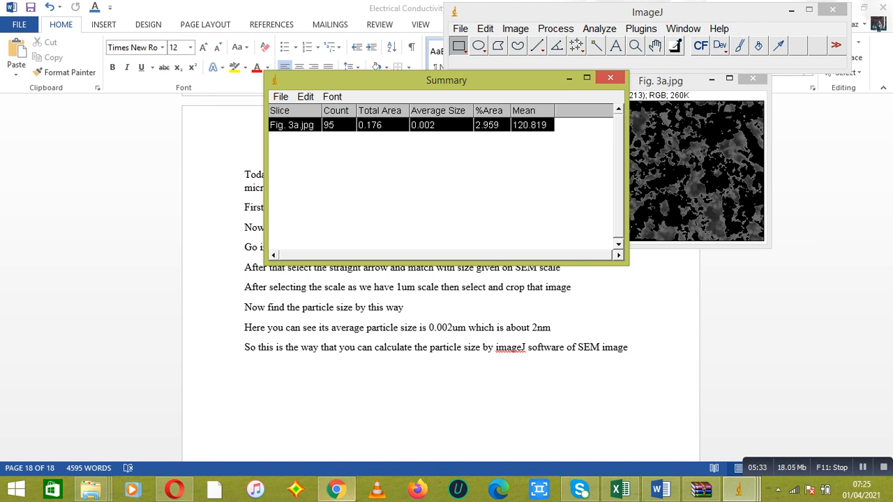
Switch to Chrome to check the um to nm conversion of 0.002, and compare it with ImageJ's Results and Summary tables.
{"action": "left_click", "coordinate": [336, 490]}
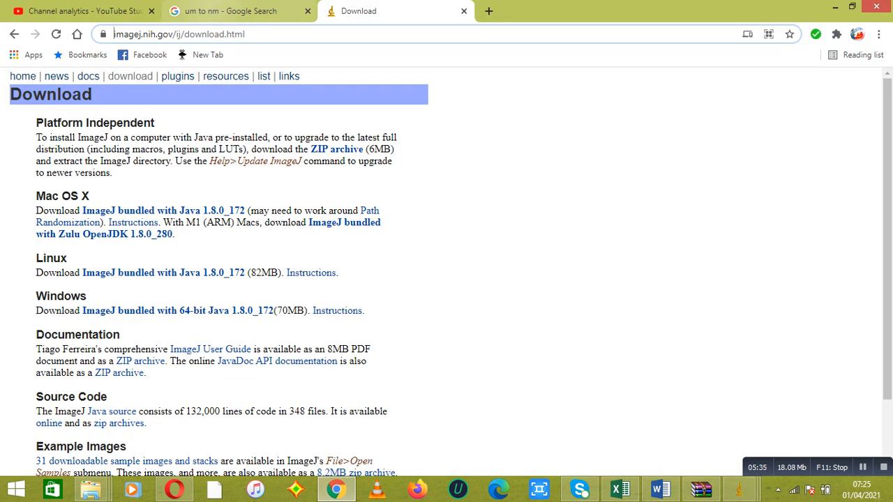
{"action": "left_click", "coordinate": [230, 11]}
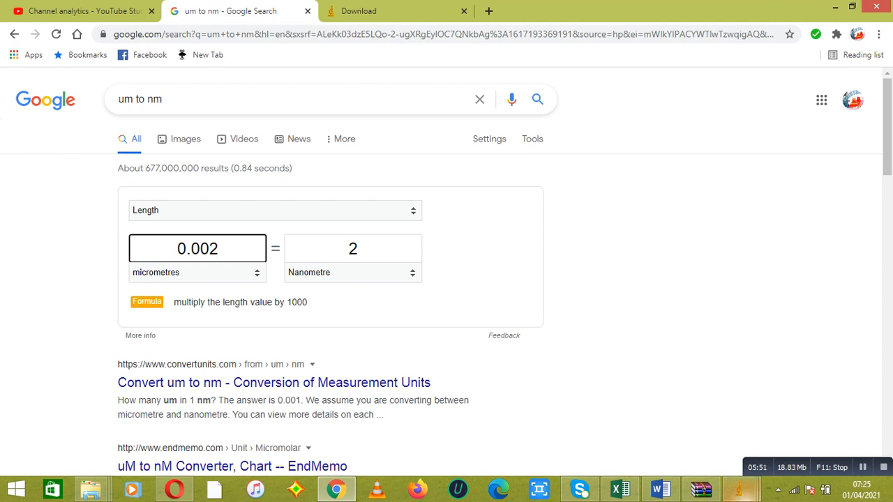
{"action": "mouse_move", "coordinate": [744, 491]}
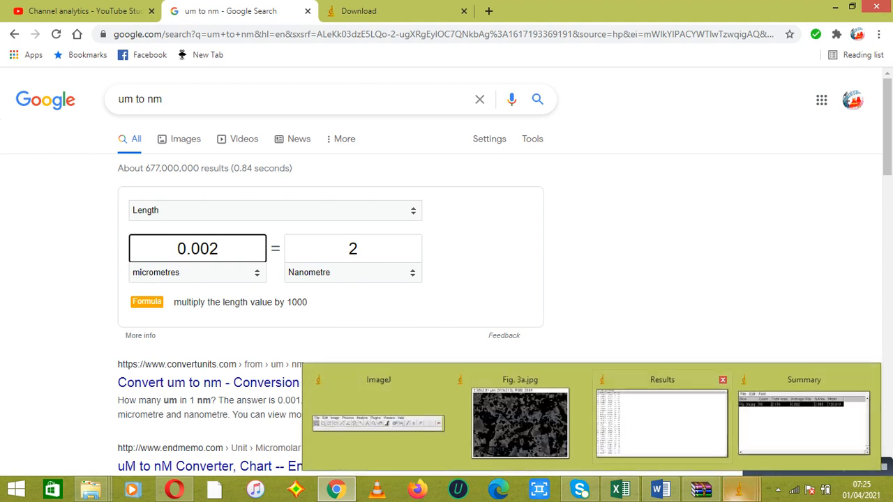
{"action": "left_click", "coordinate": [662, 422]}
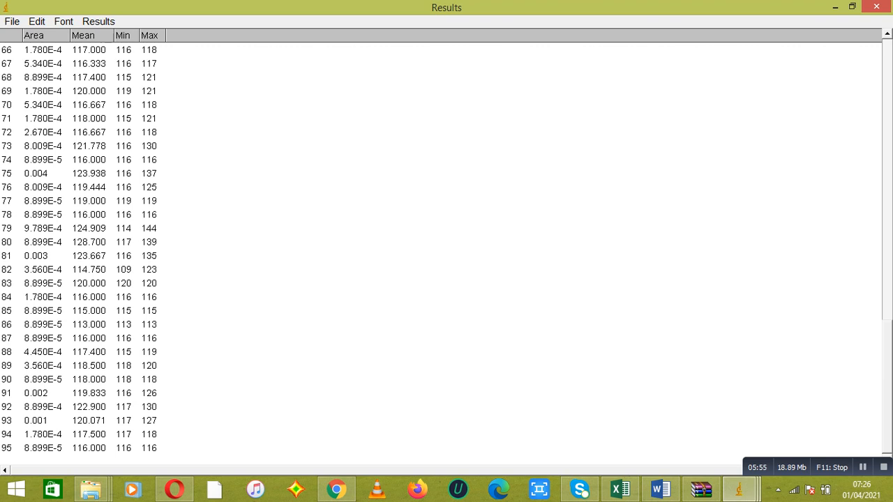
{"action": "mouse_move", "coordinate": [740, 490]}
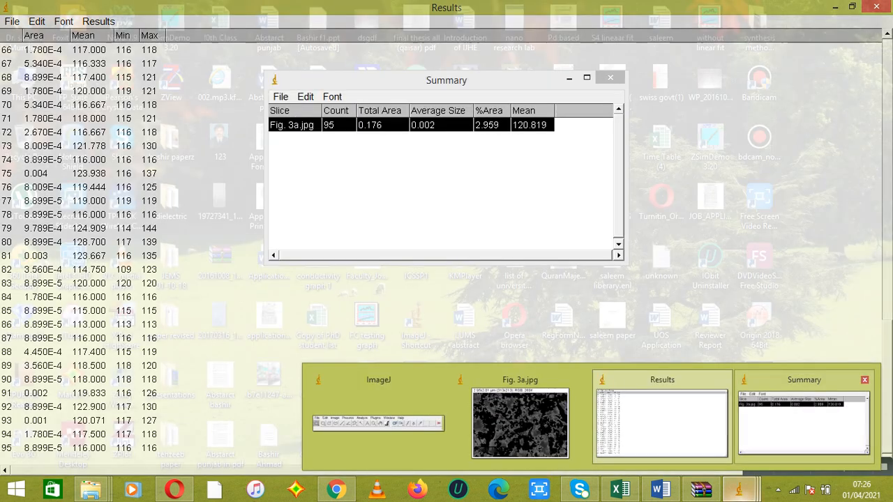
{"action": "left_click", "coordinate": [804, 422]}
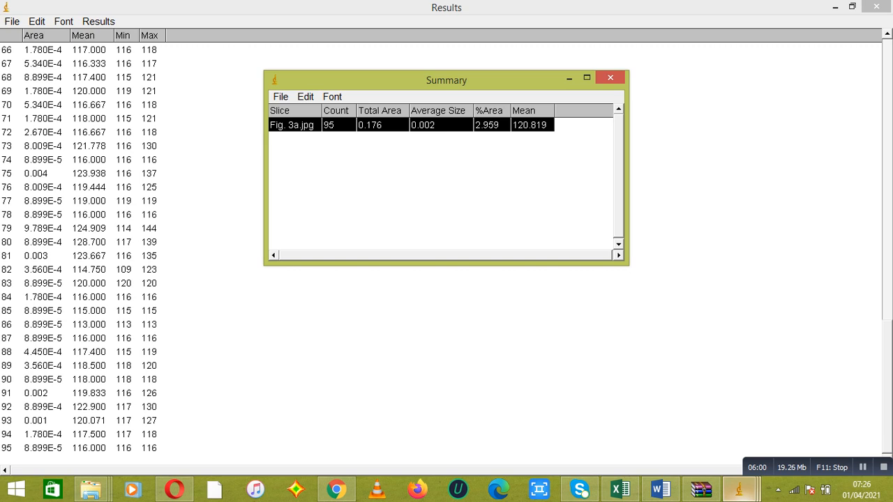
Return to the Results table and summarize its measurements with mean, SD, min and max rows.
{"action": "mouse_move", "coordinate": [739, 491]}
{"action": "left_click", "coordinate": [663, 421]}
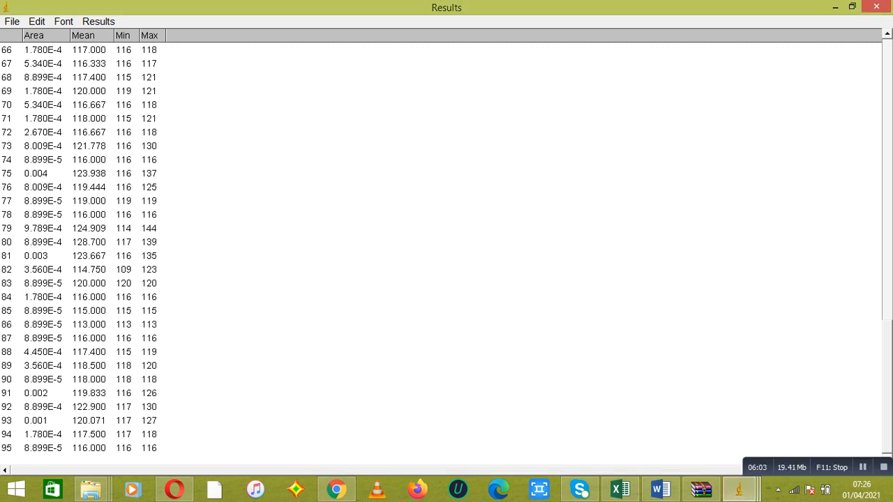
{"action": "left_click", "coordinate": [98, 21]}
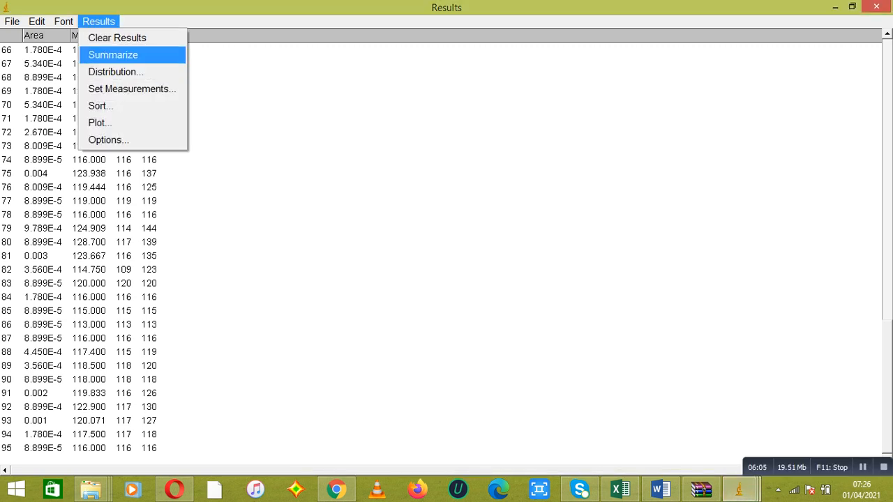
{"action": "left_click", "coordinate": [114, 54]}
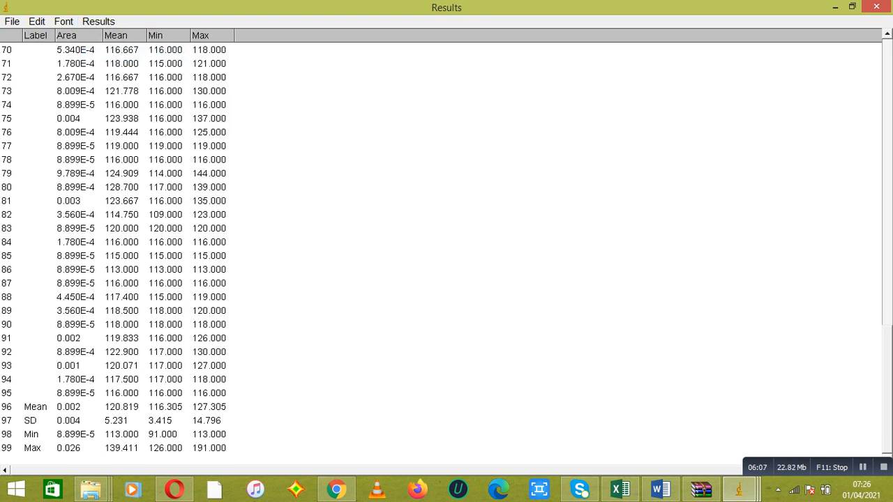
Generate a distribution histogram of the Area parameter from the Results table with automatic binning.
{"action": "left_click", "coordinate": [99, 21]}
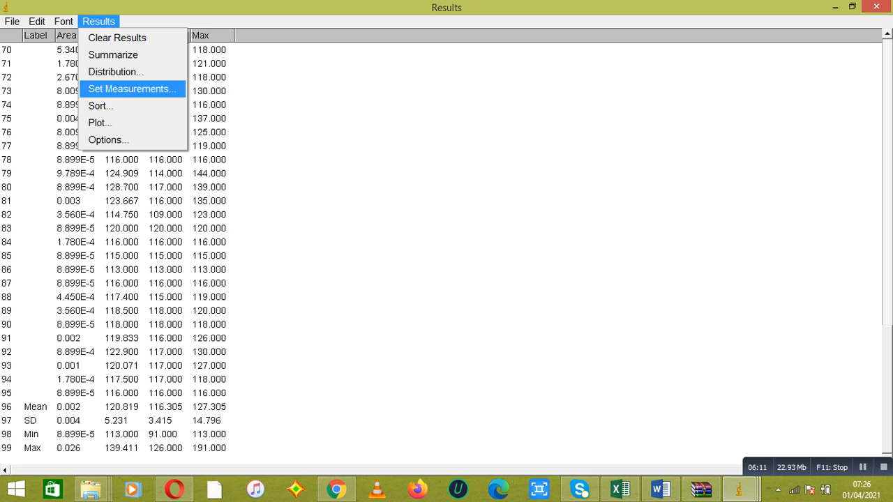
{"action": "left_click", "coordinate": [116, 72]}
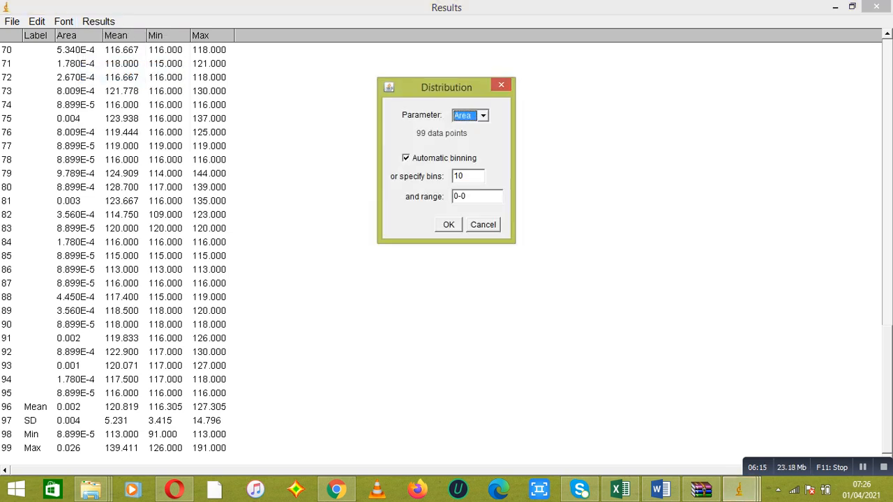
{"action": "left_click", "coordinate": [483, 116]}
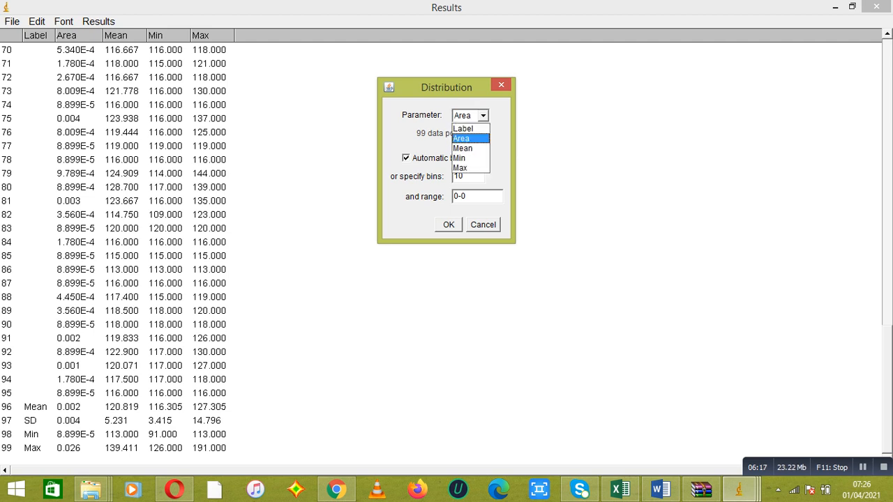
{"action": "left_click", "coordinate": [462, 139]}
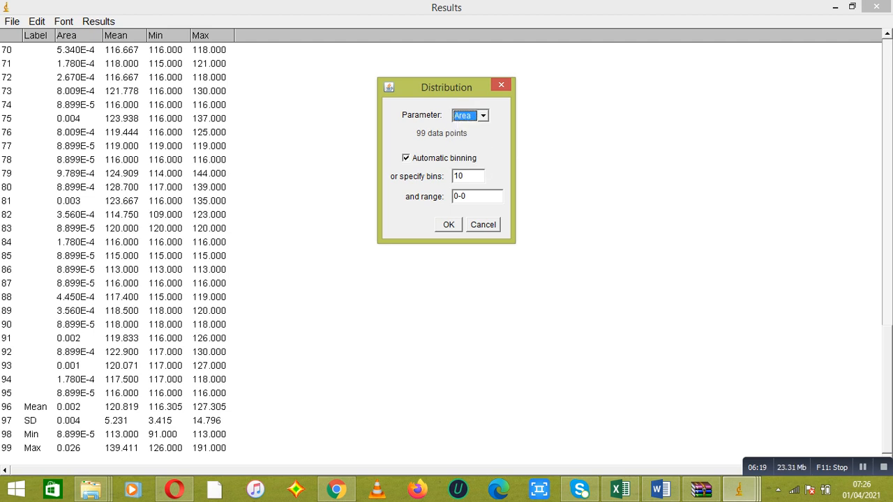
{"action": "left_click", "coordinate": [448, 224]}
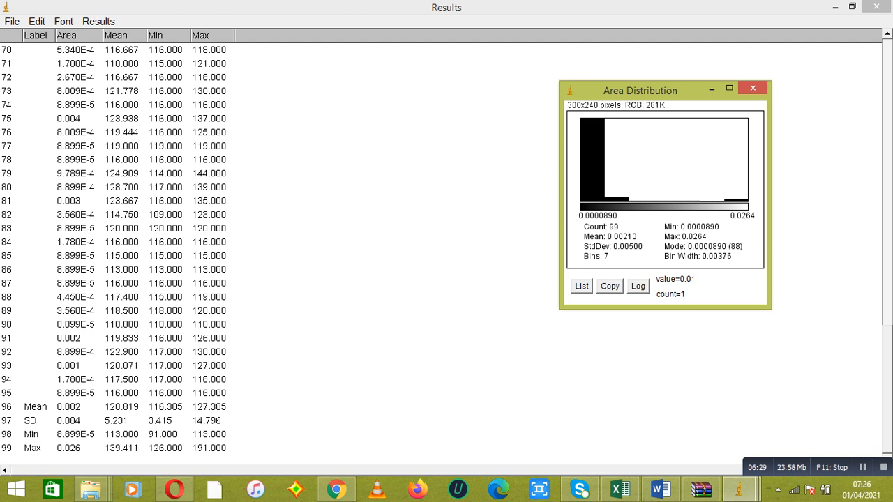
List the bin starts and counts of the area distribution, then close the list and the histogram.
{"action": "left_click", "coordinate": [582, 286]}
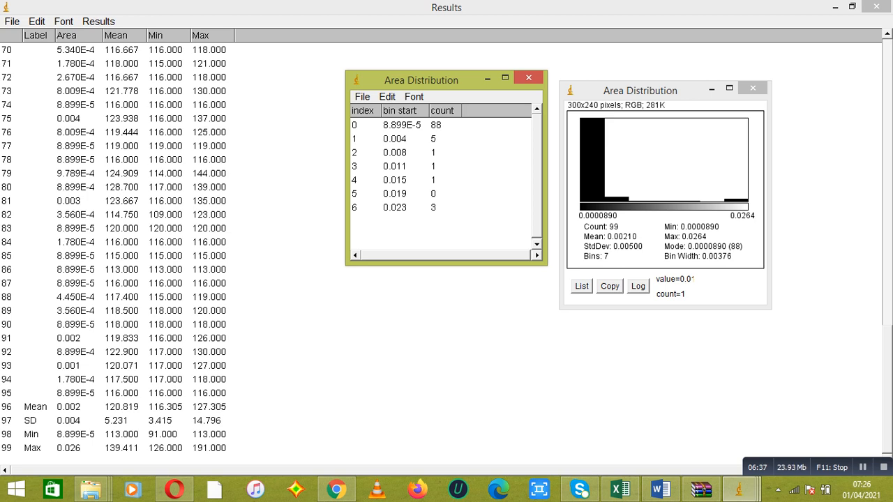
{"action": "left_click", "coordinate": [529, 77]}
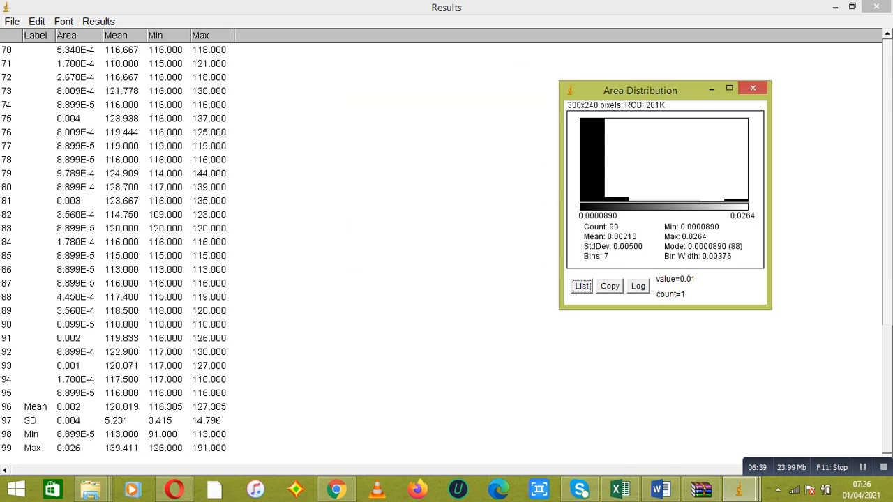
{"action": "left_click", "coordinate": [753, 88]}
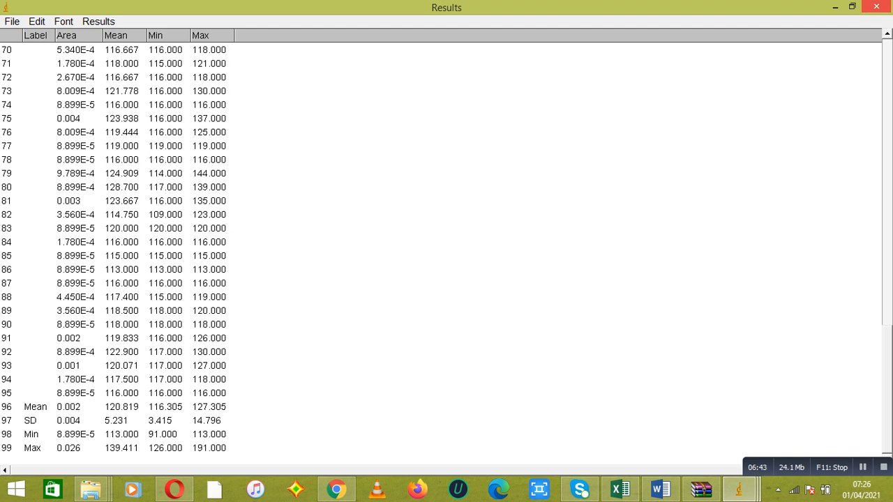
Close the Results table without saving the measurements and close the Summary table.
{"action": "left_click", "coordinate": [876, 7]}
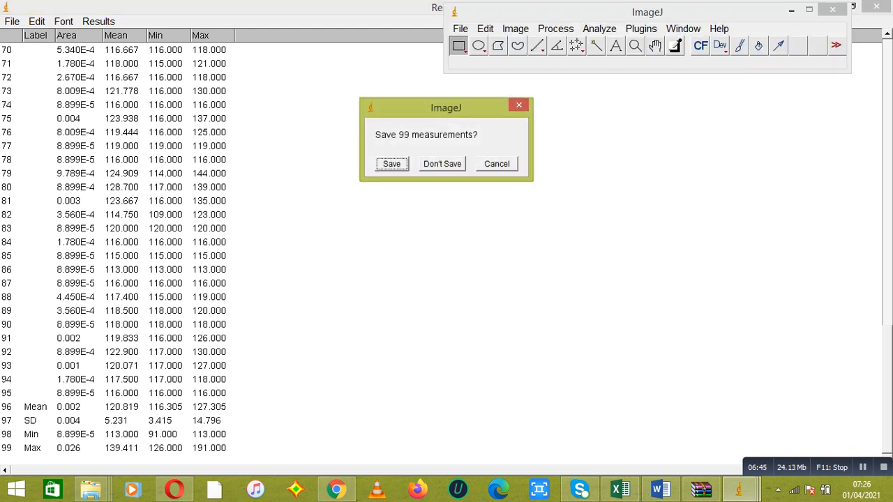
{"action": "left_click", "coordinate": [442, 164]}
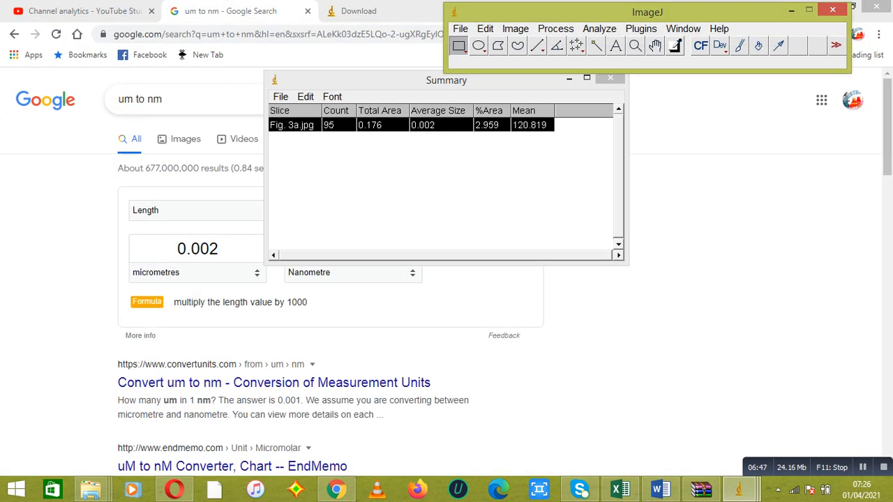
{"action": "left_click", "coordinate": [610, 78]}
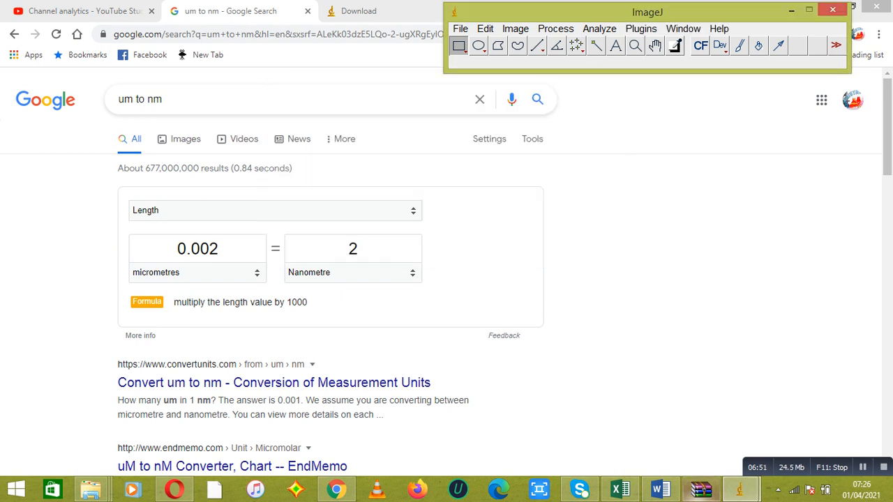
Switch to the Word document and select the opening paragraph about finding the particle size.
{"action": "left_click", "coordinate": [661, 490]}
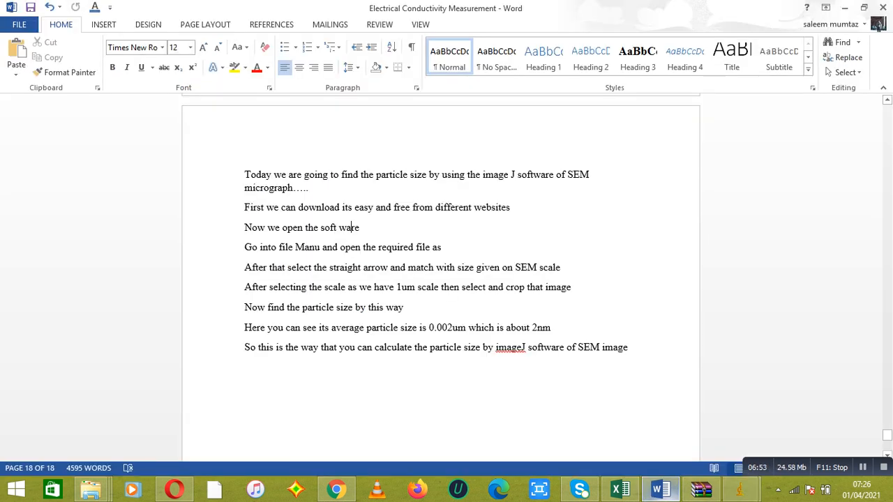
{"action": "left_click_drag", "start_coordinate": [313, 189], "coordinate": [245, 175]}
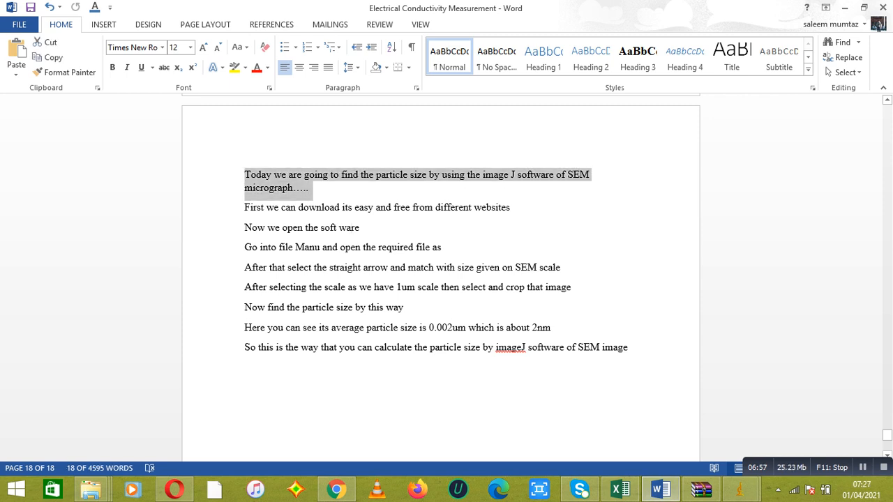